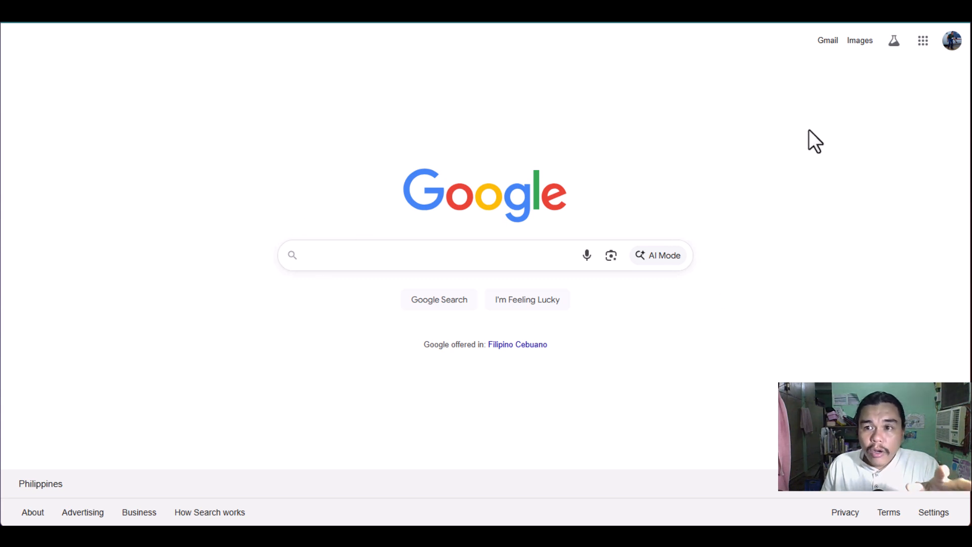
- Open Google Calendar from the Google apps list
left_click(923, 42)
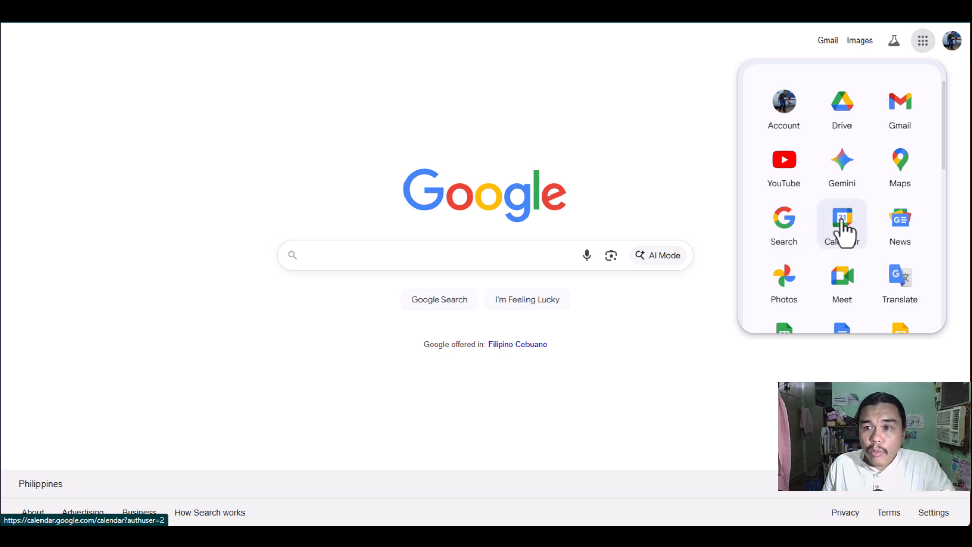
left_click(923, 44)
left_click(923, 48)
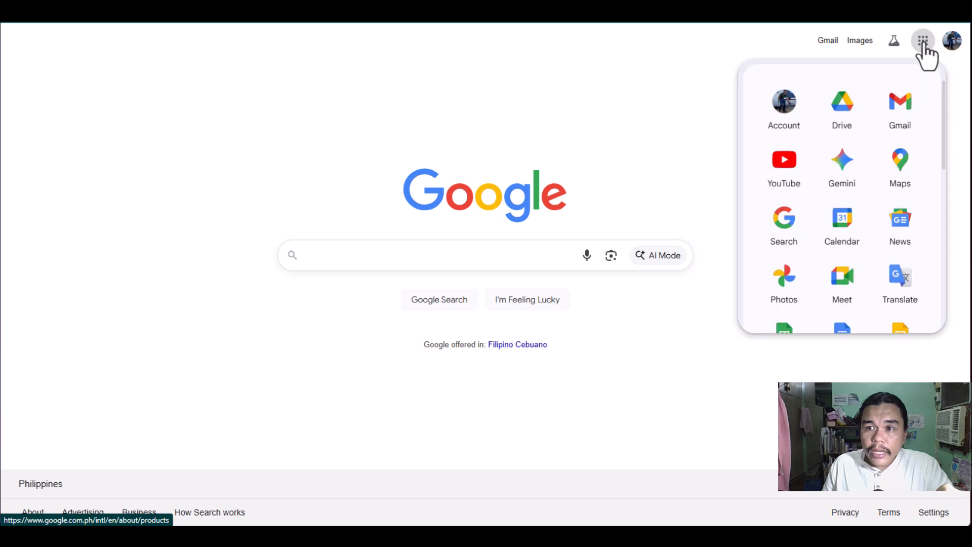
left_click(850, 242)
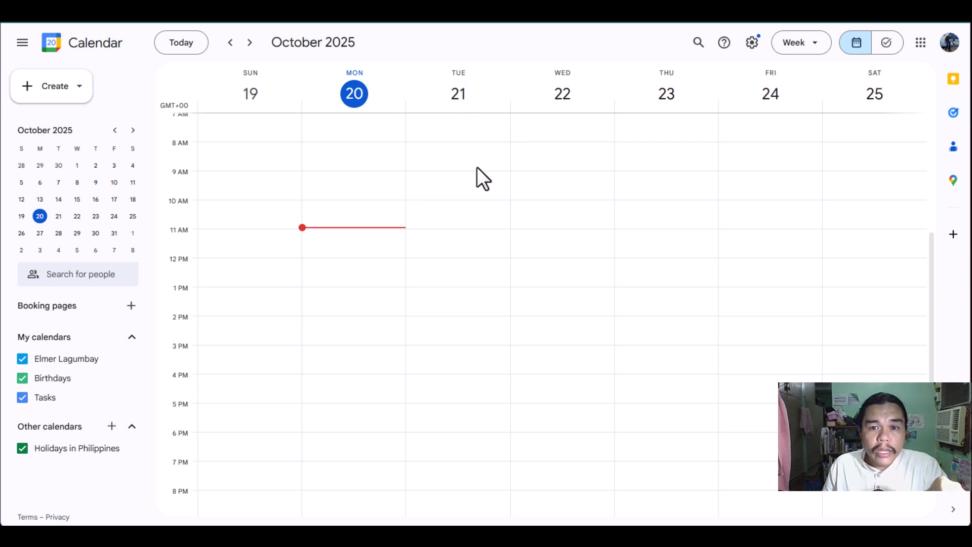
- Create an event titled "Demo Class" on Tuesday, October 21 at 8:00am and open its full editing options
left_click(462, 152)
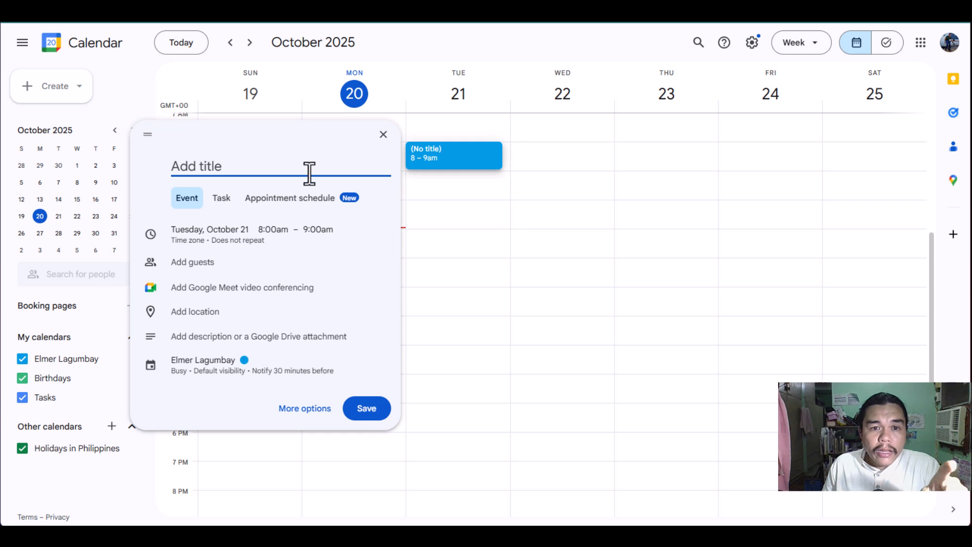
type("D")
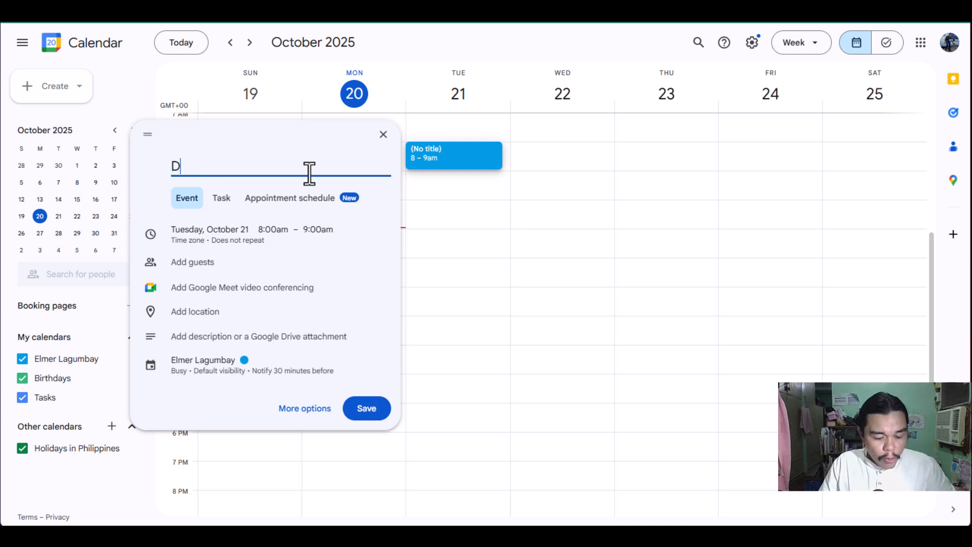
type("emo Class")
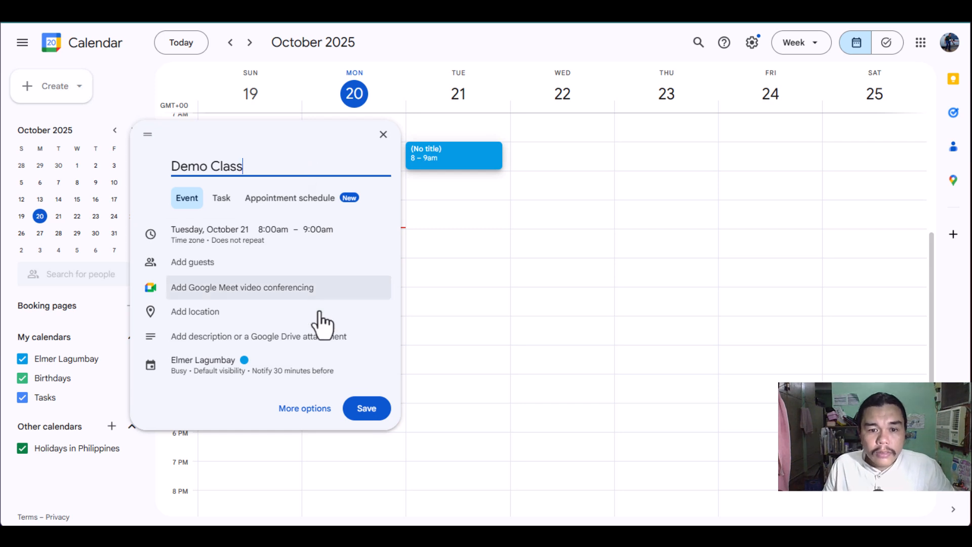
left_click(311, 410)
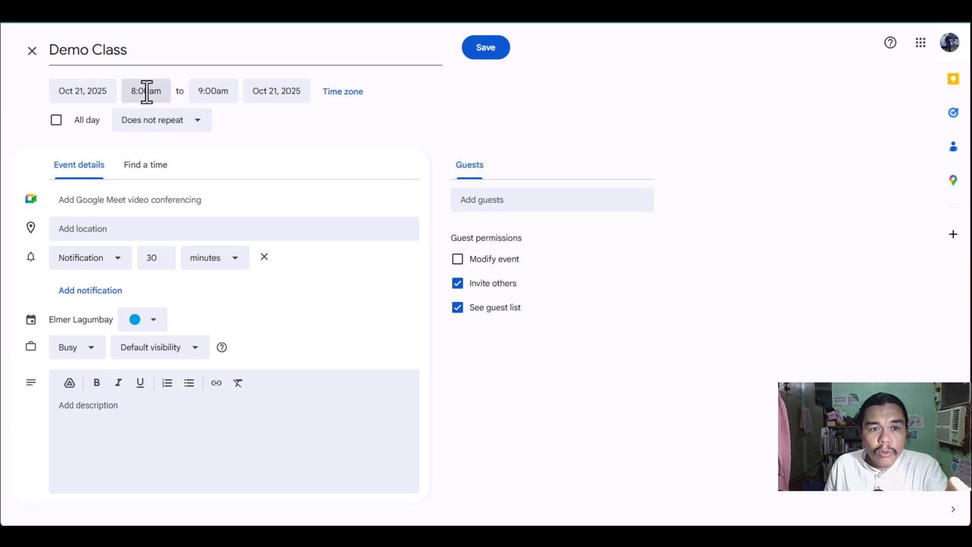
- Set the end time of the Demo Class event to 10:00am on Oct 21, 2025
left_click(76, 92)
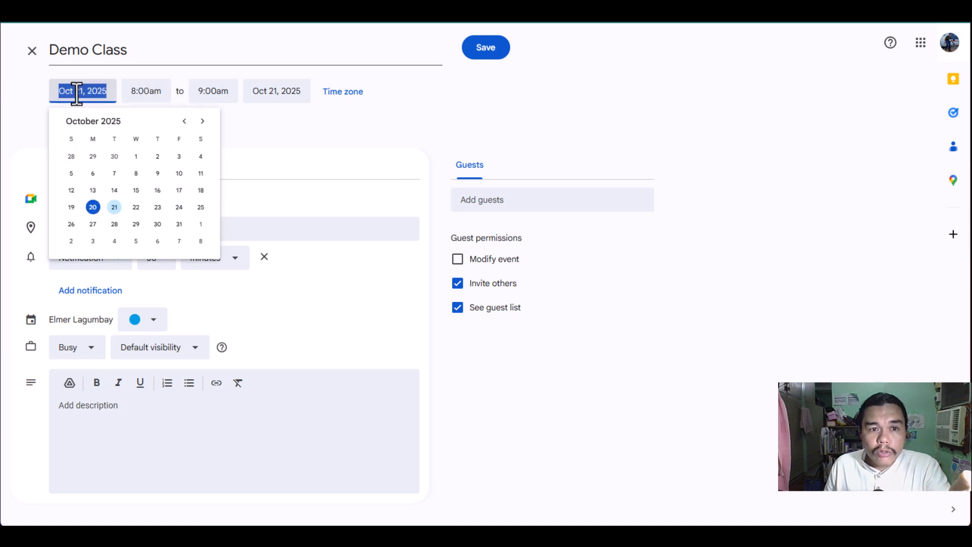
left_click(146, 93)
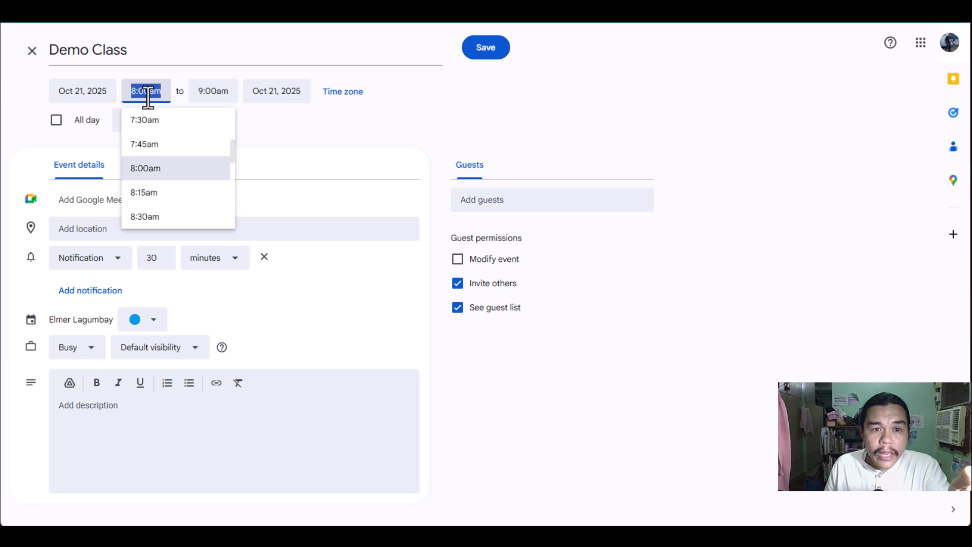
left_click(206, 94)
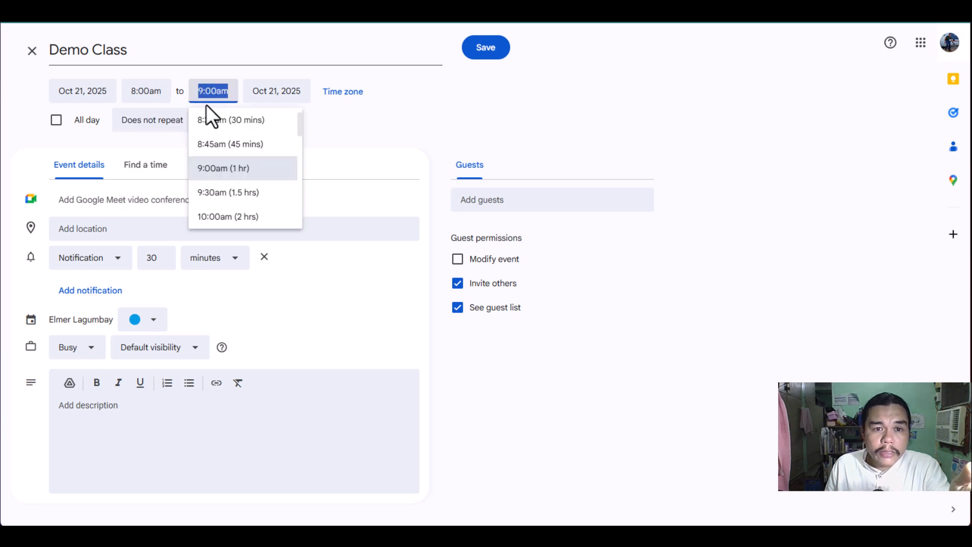
scroll(211, 169, "down", 1)
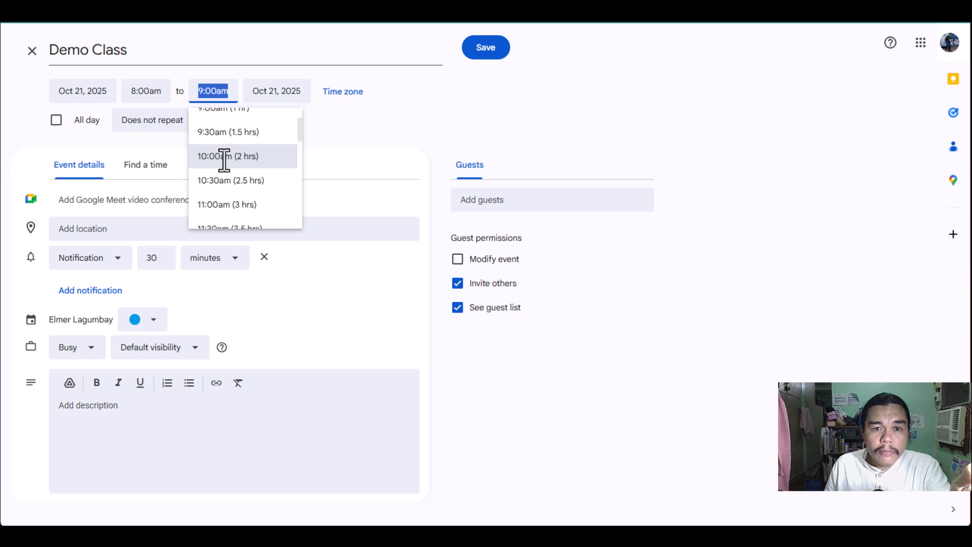
left_click(224, 156)
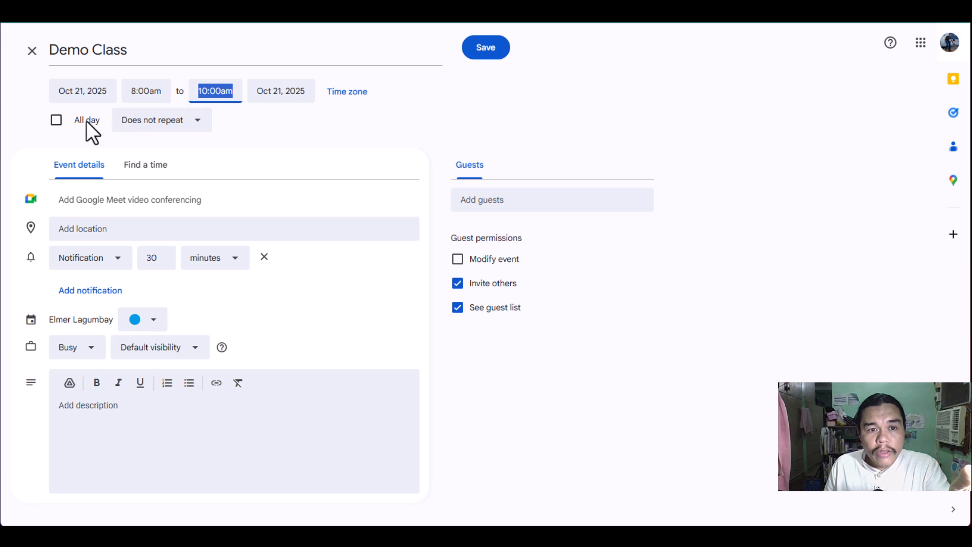
left_click(158, 128)
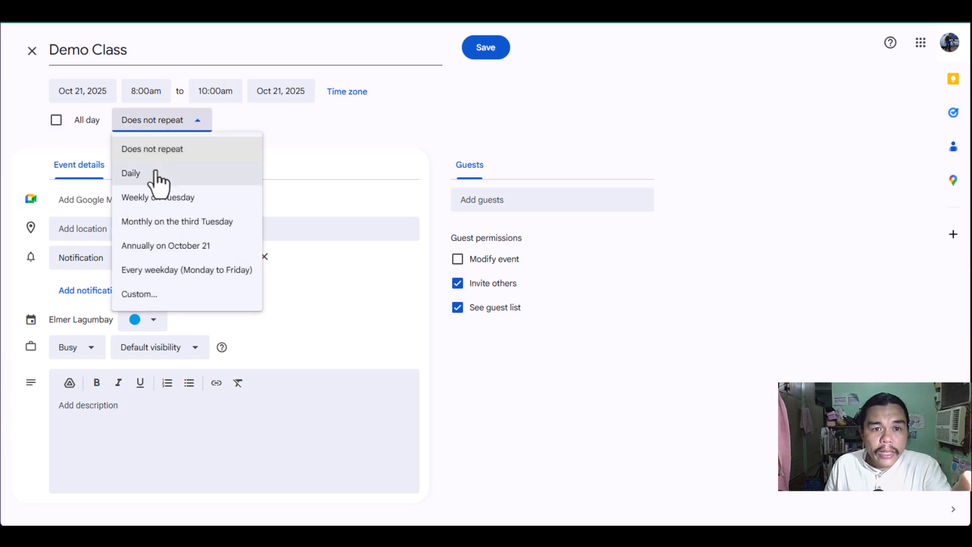
left_click(376, 109)
left_click(111, 232)
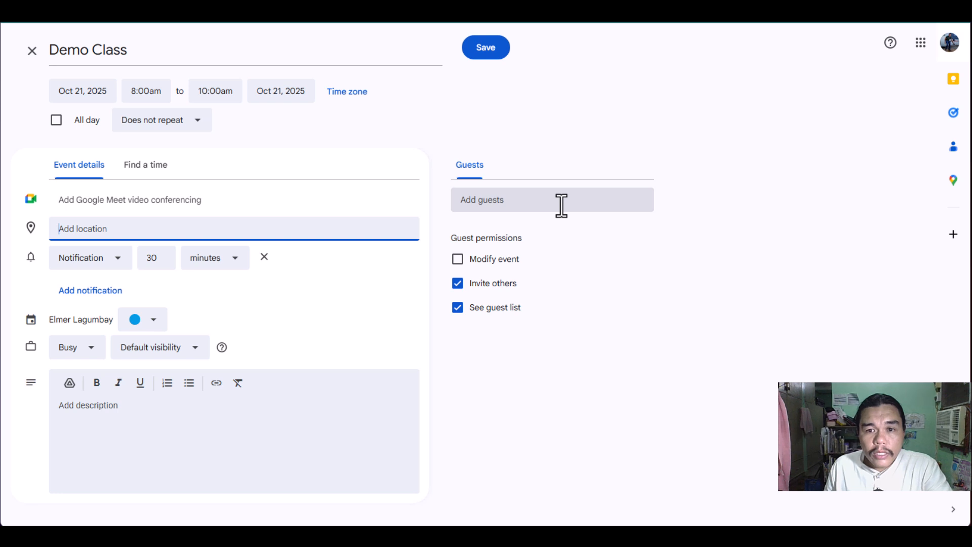
- Add the third suggested contact as a guest and remove the guests' permission to invite others
left_click(494, 204)
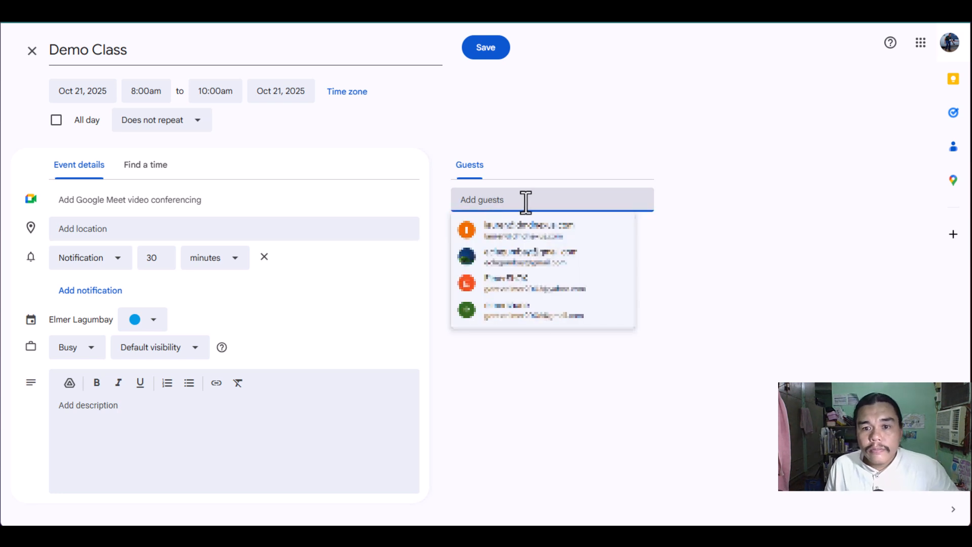
left_click(539, 286)
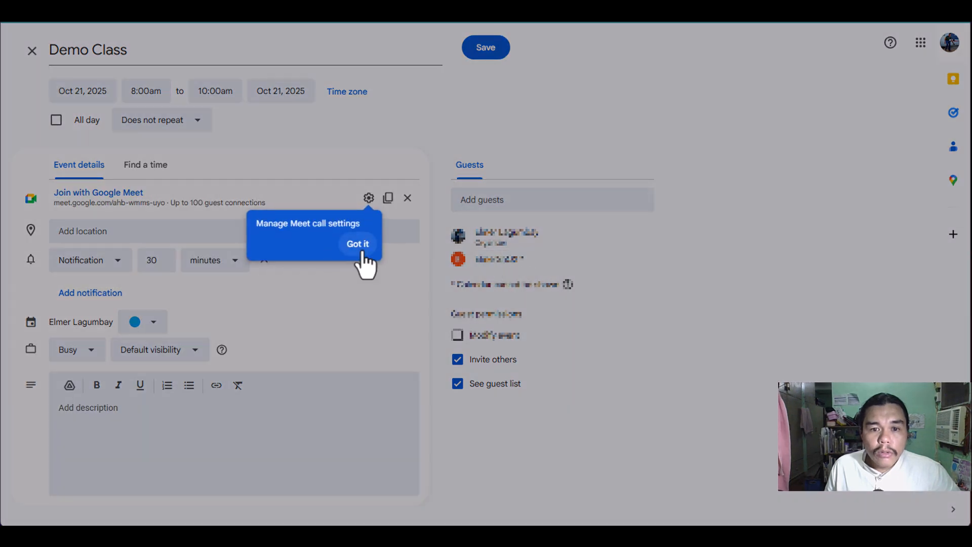
left_click(363, 252)
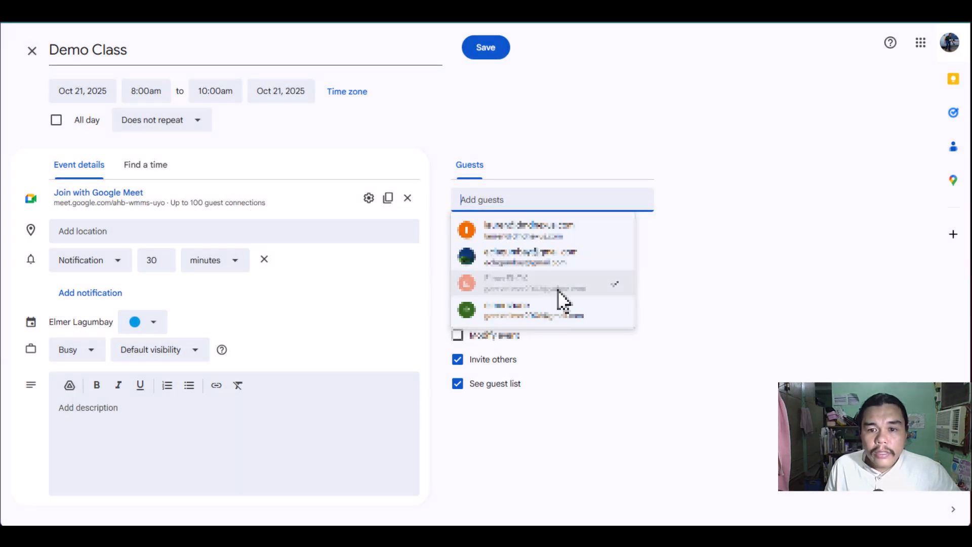
left_click(379, 276)
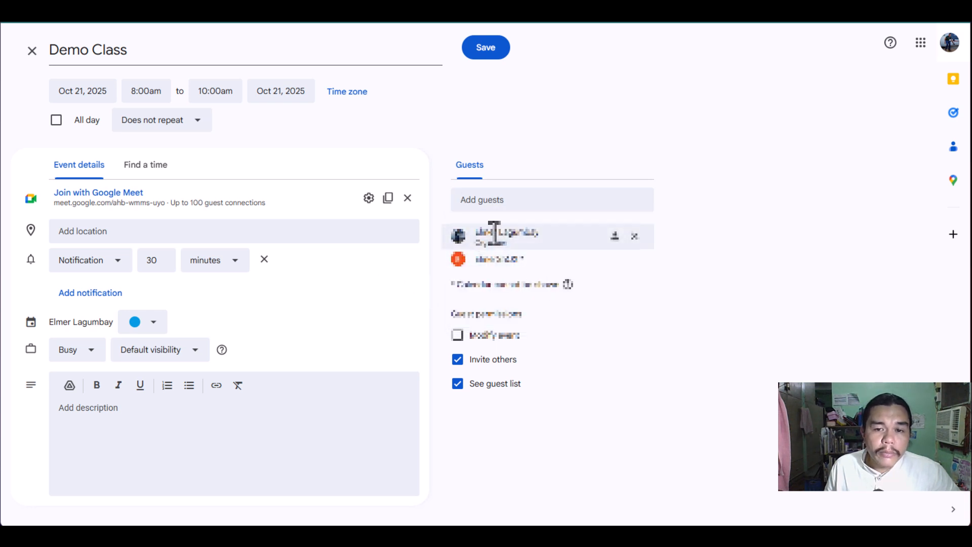
mouse_move(503, 233)
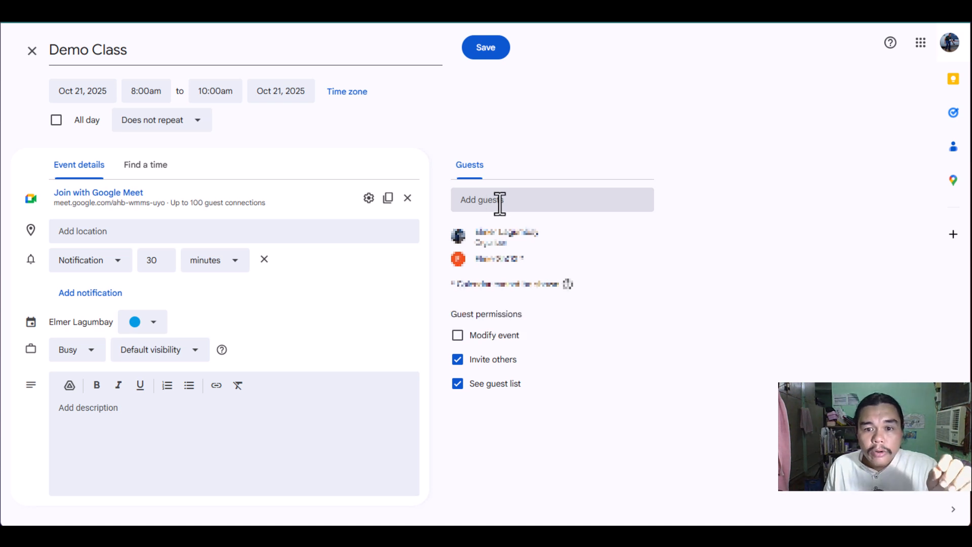
left_click(458, 360)
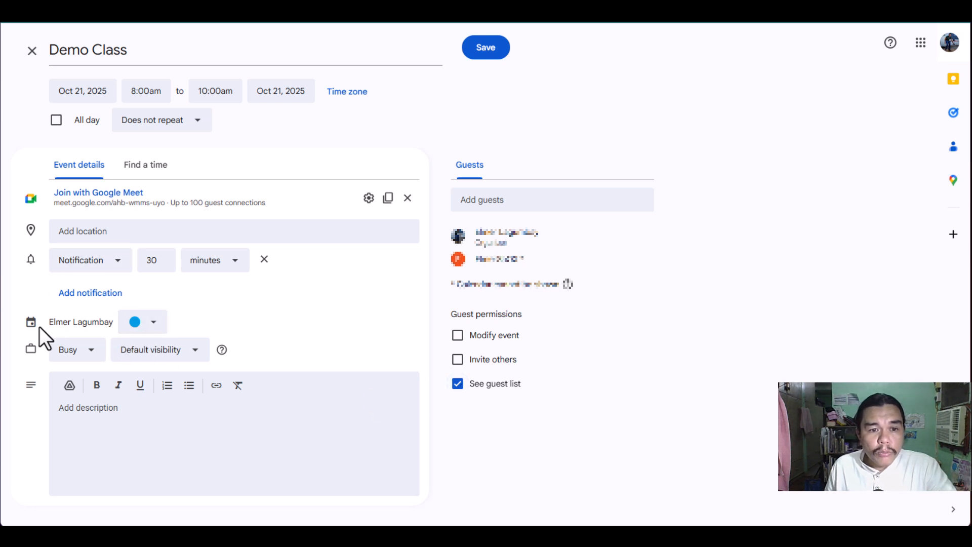
- Set the event color to red and enter "Demo Class 8-10am" as the description
left_click(142, 328)
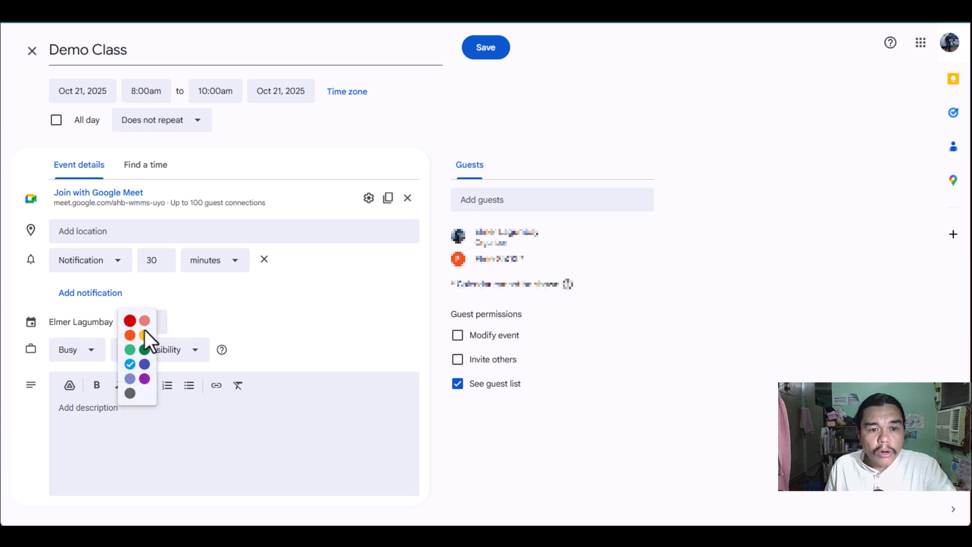
left_click(129, 323)
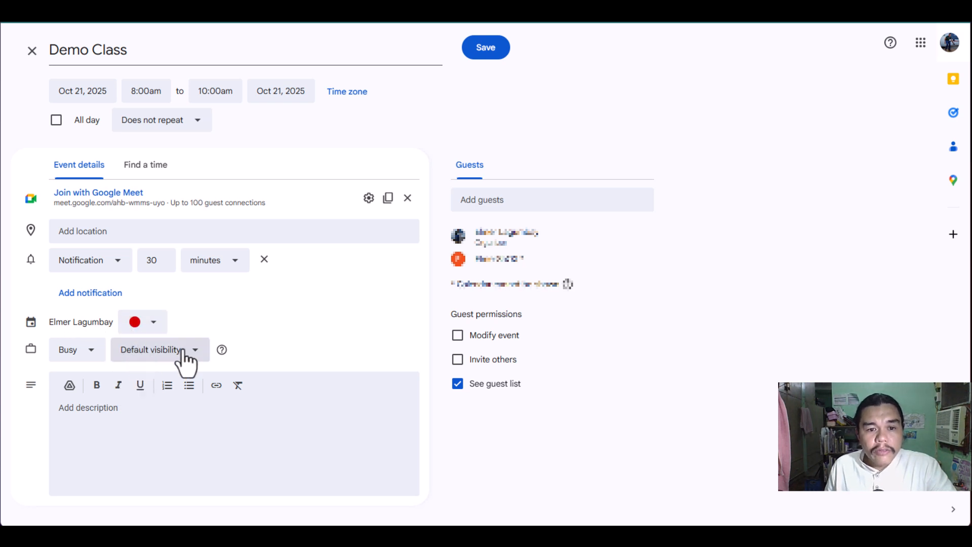
left_click(107, 411)
type("Demo Class")
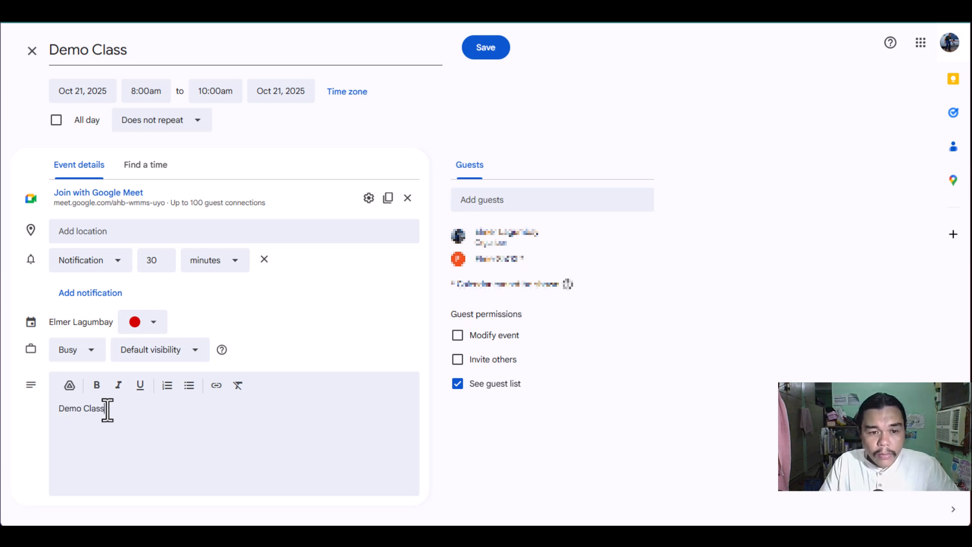
type(" 8-10am")
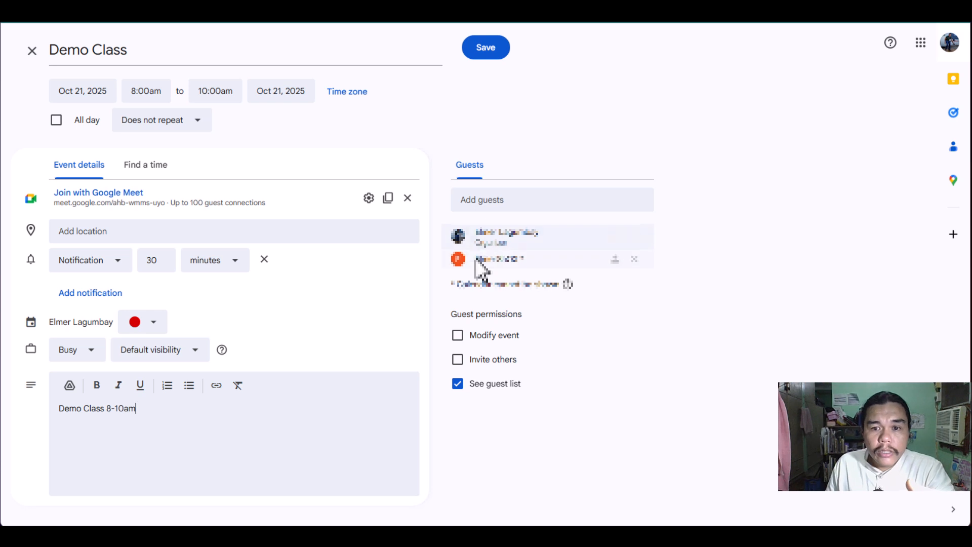
- Add a second guest from the matching contacts and save the event, sending invitation emails to the guests
mouse_move(480, 260)
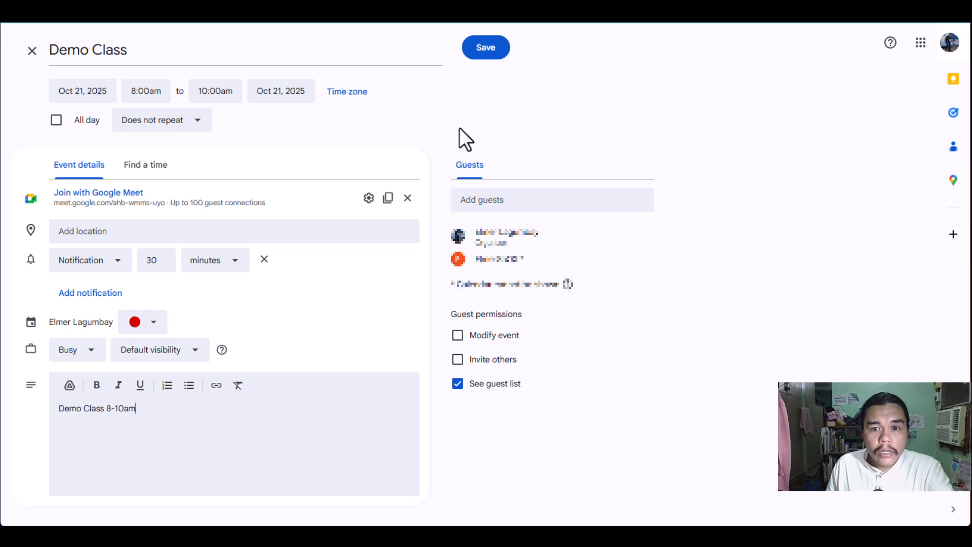
left_click(545, 202)
type("ge")
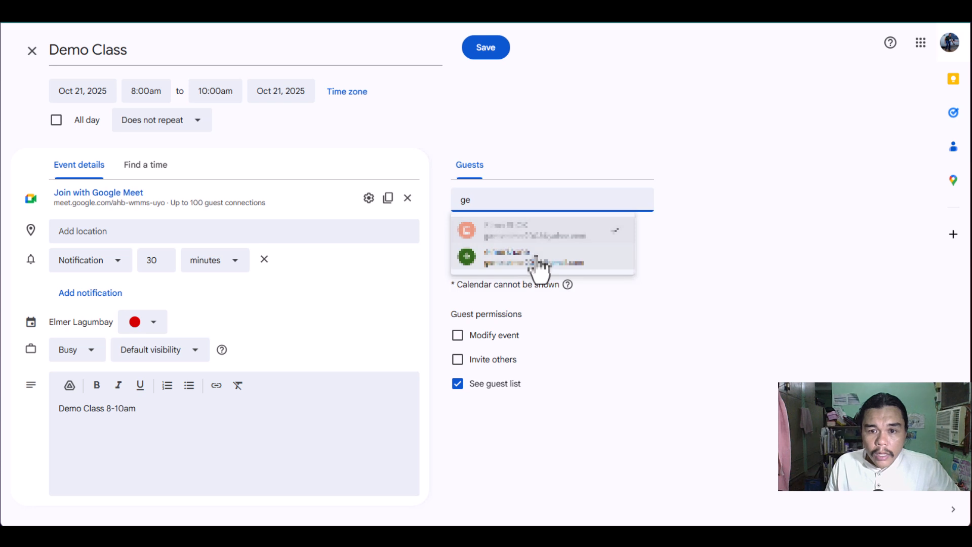
left_click(537, 259)
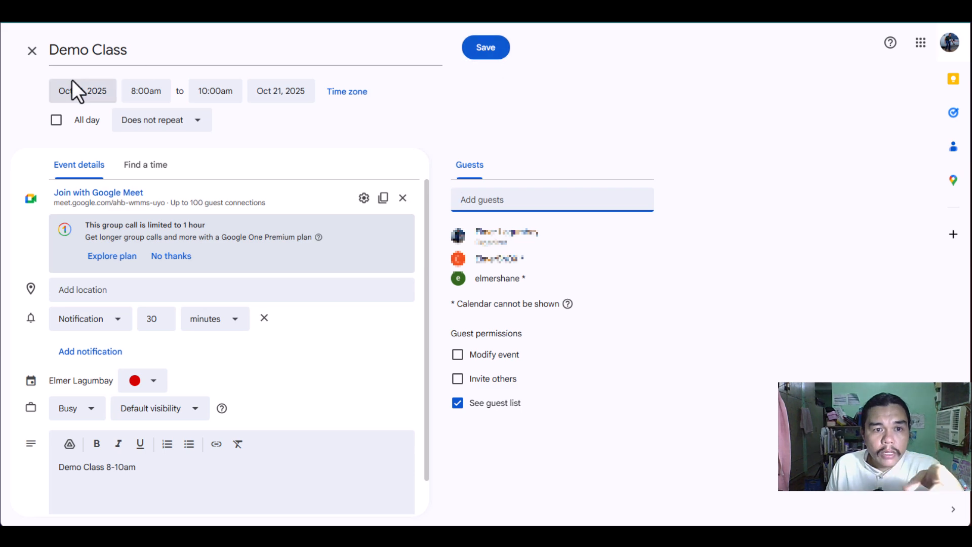
left_click(488, 54)
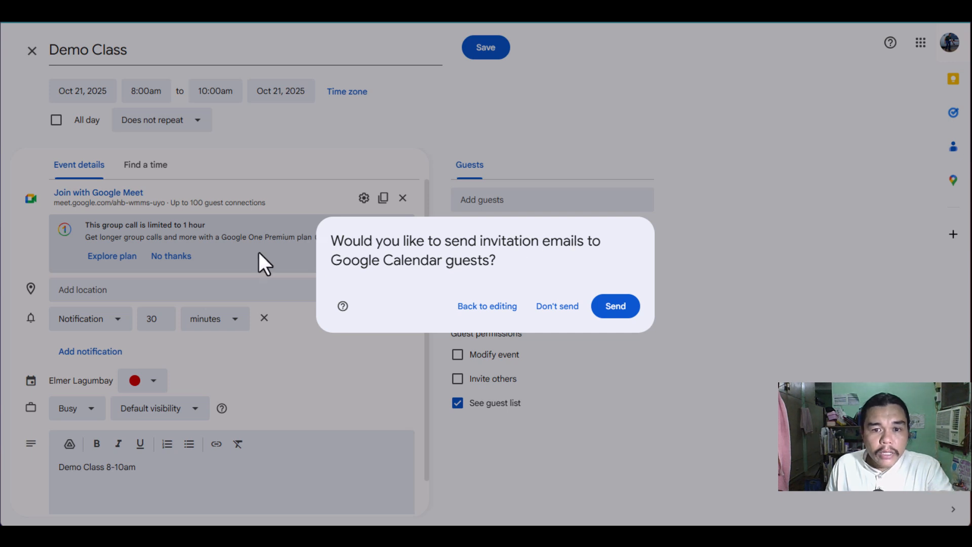
left_click(619, 305)
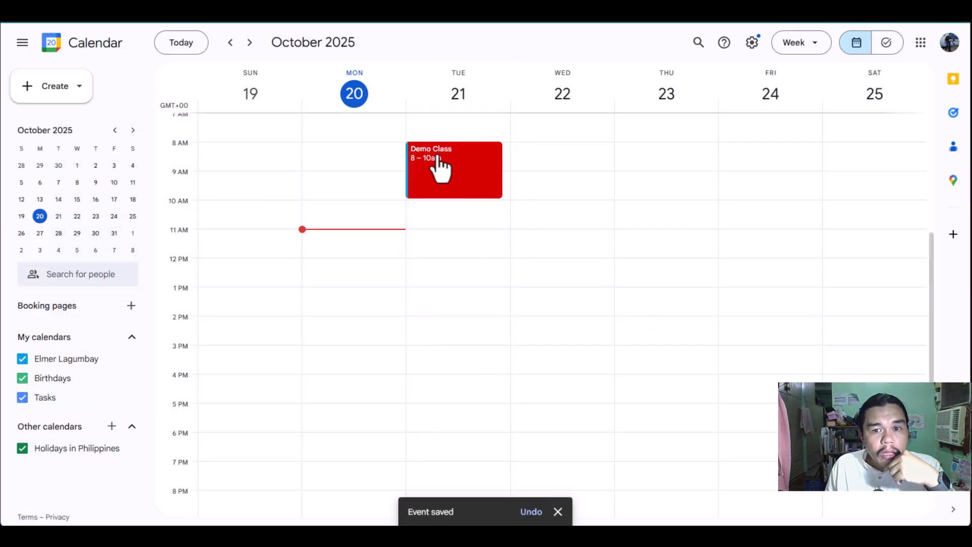
- Edit the saved Demo Class event to repeat daily and save it, sending update emails to the guests
left_click(470, 177)
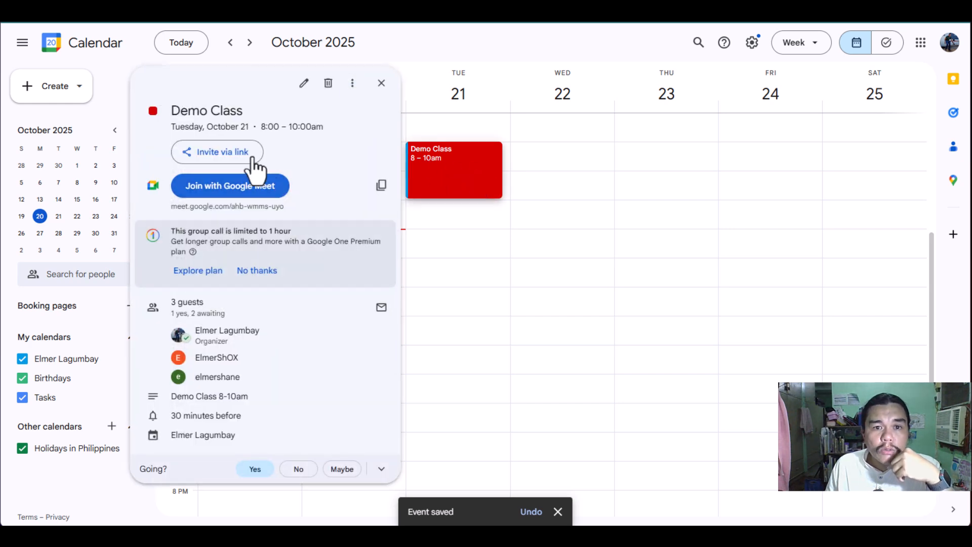
left_click(304, 84)
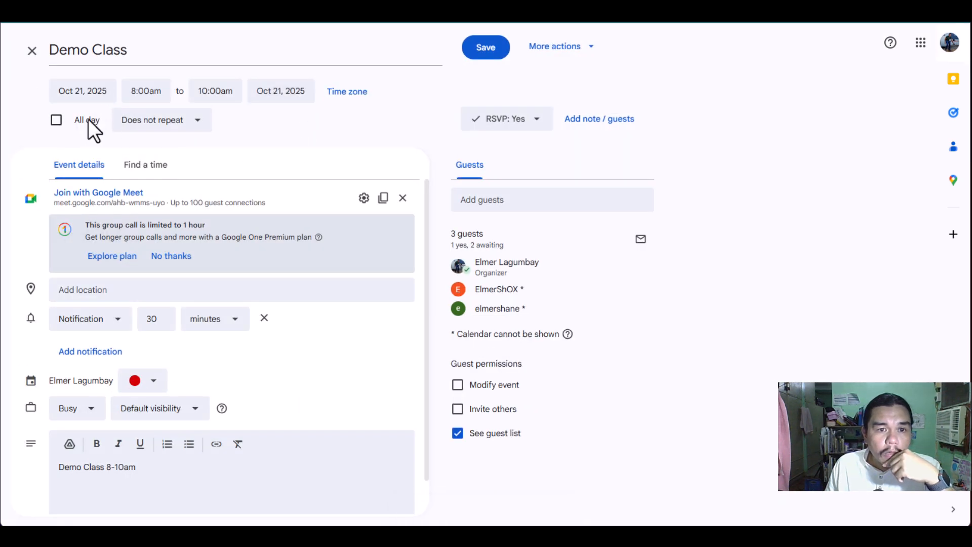
left_click(167, 121)
left_click(162, 172)
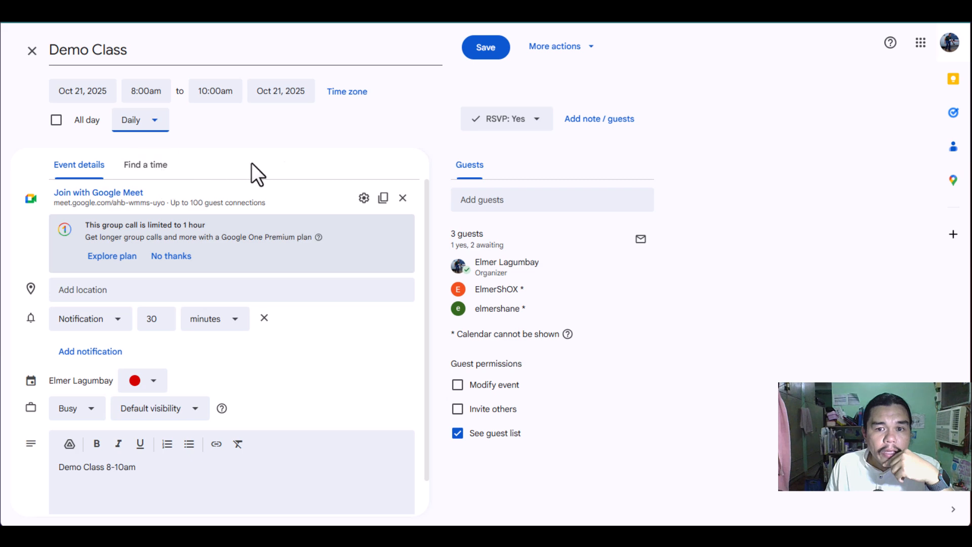
left_click(480, 53)
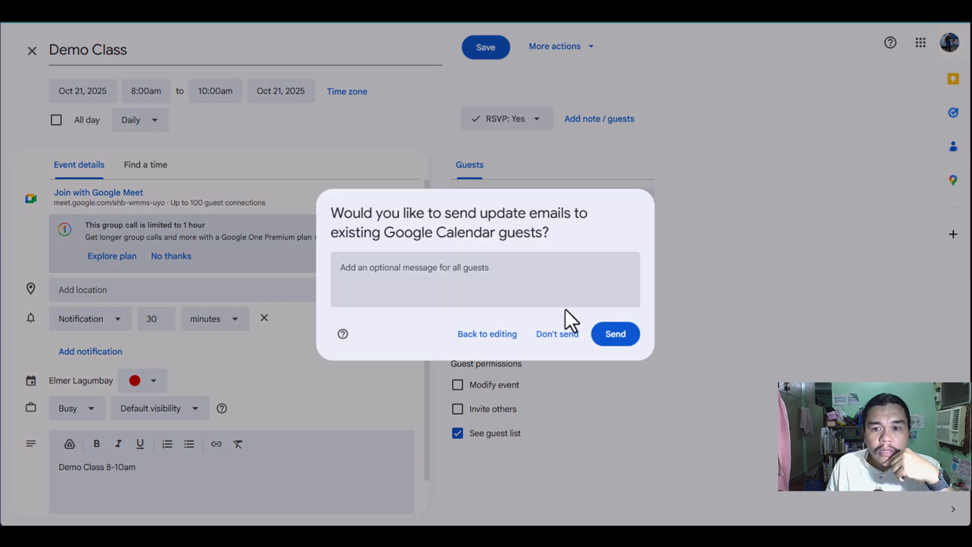
left_click(607, 340)
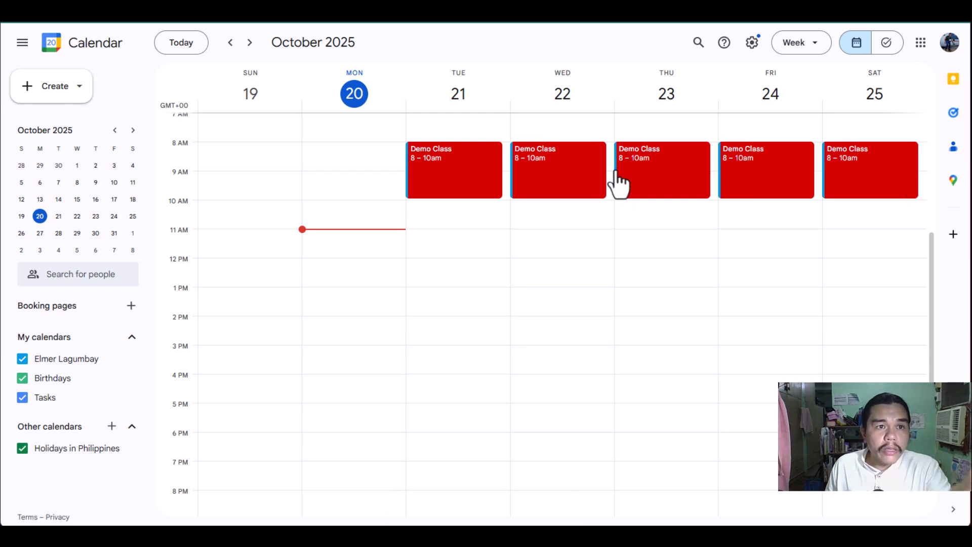
- Review the details of the Tuesday, October 21 Demo Class event, including its Google Meet link, and close them
left_click(444, 191)
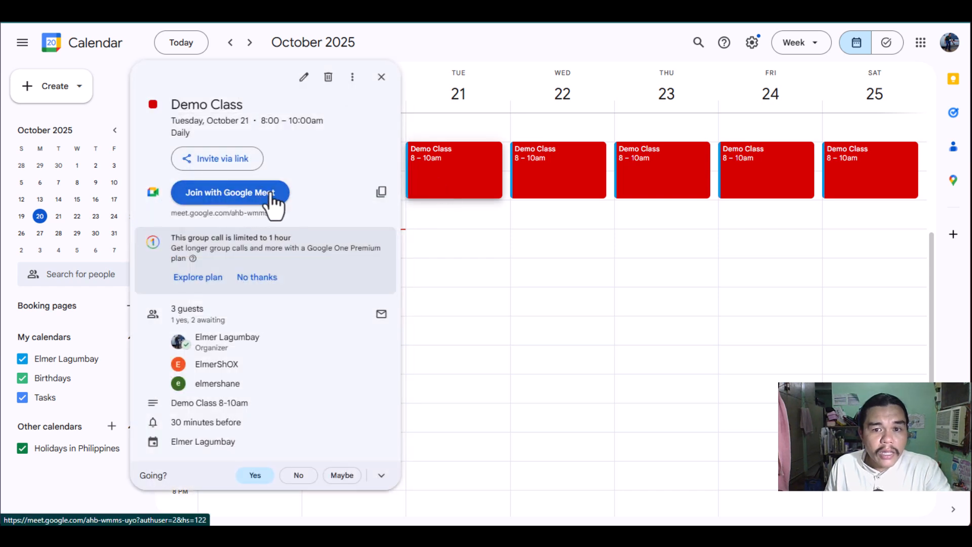
left_click(512, 200)
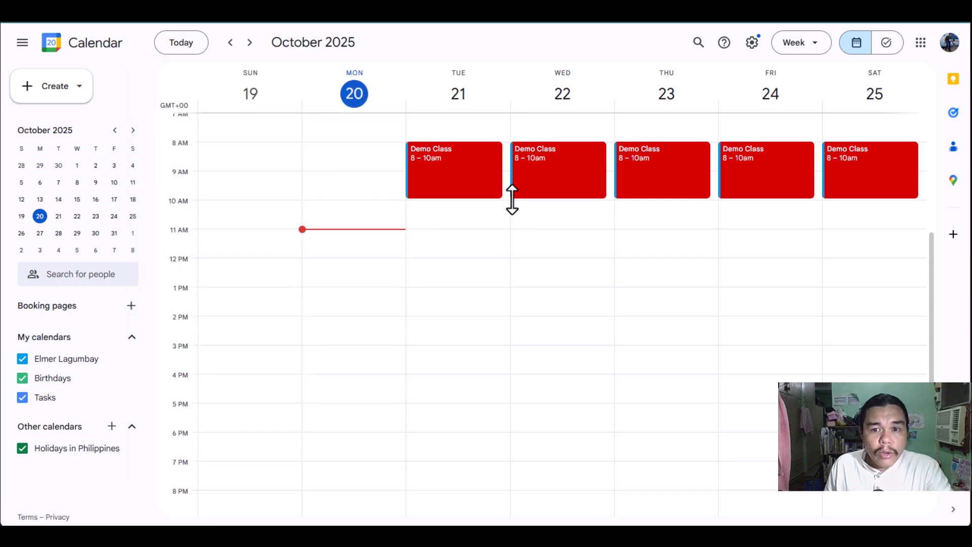
left_click(459, 175)
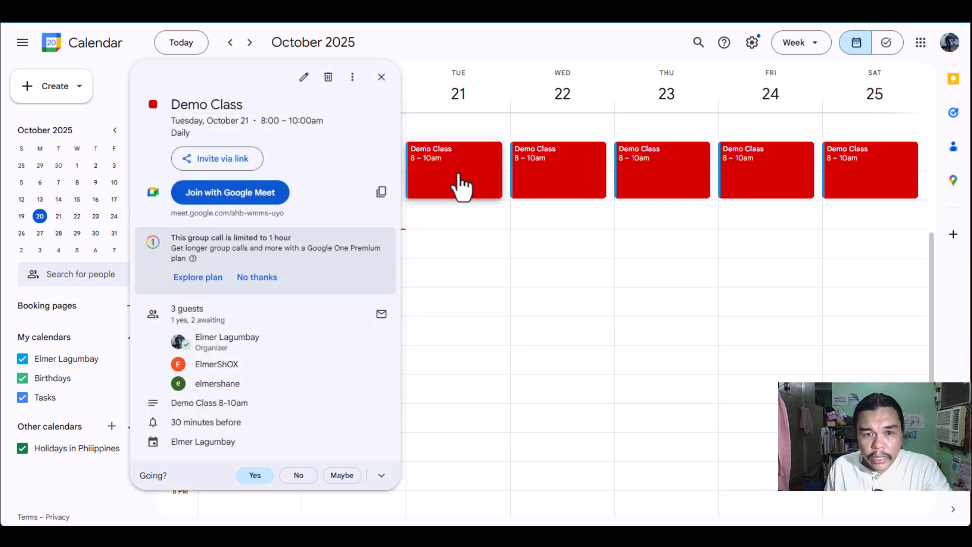
left_click(255, 191)
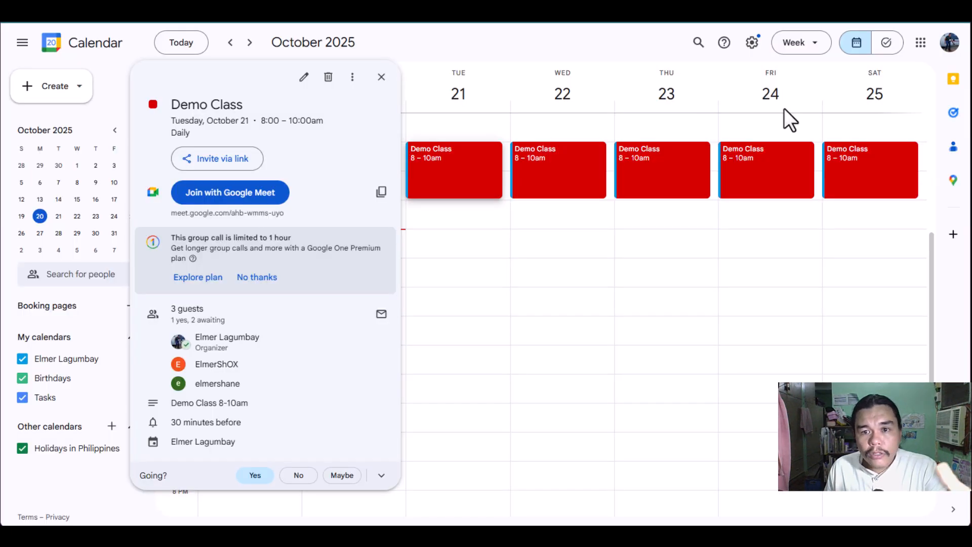
left_click(626, 321)
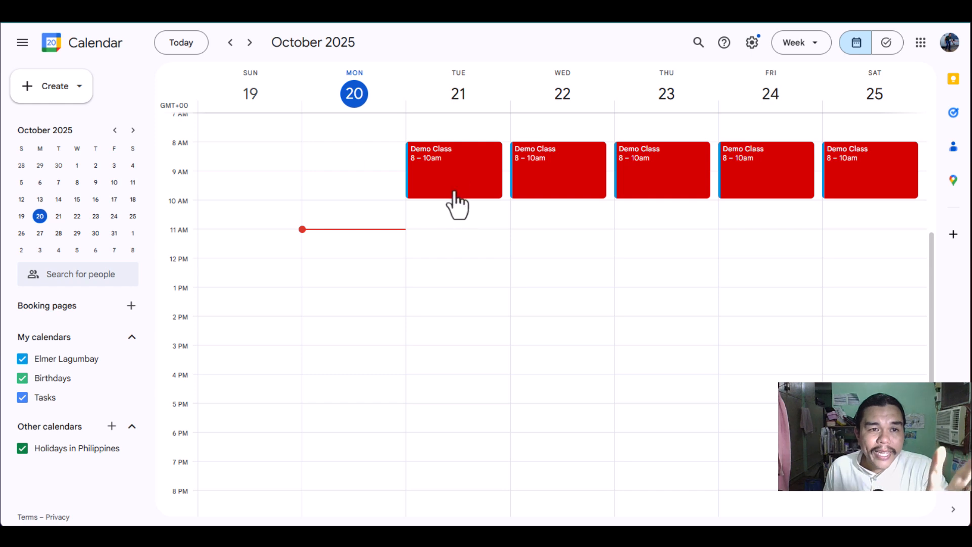
- Create a new event on Tuesday, October 21 with full options, title it "demo 2" and set its start time to 11:00am
left_click(463, 217)
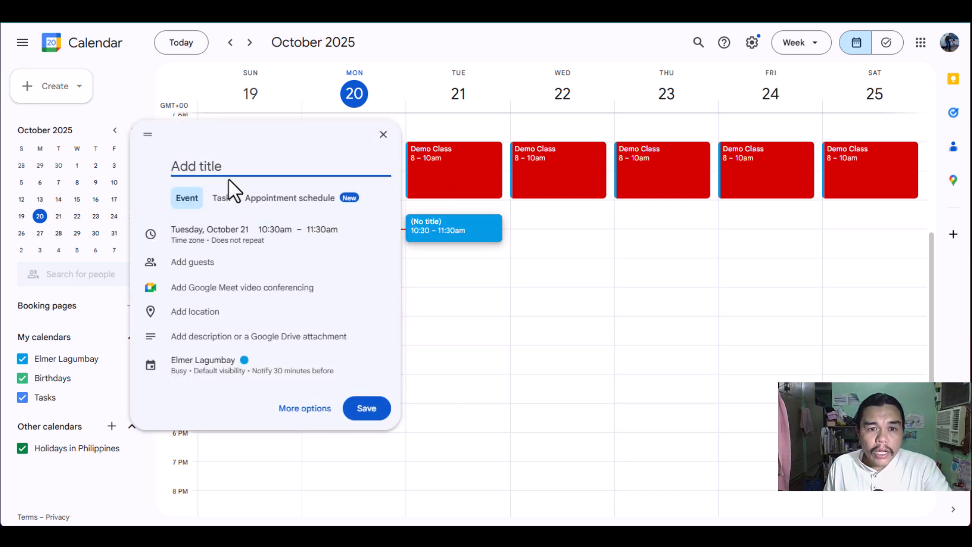
left_click(310, 409)
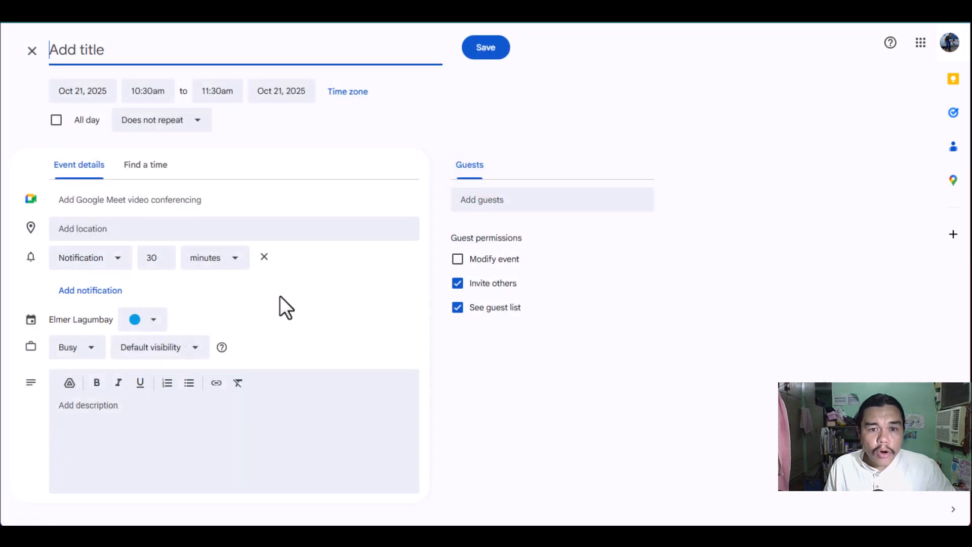
type("demo 2")
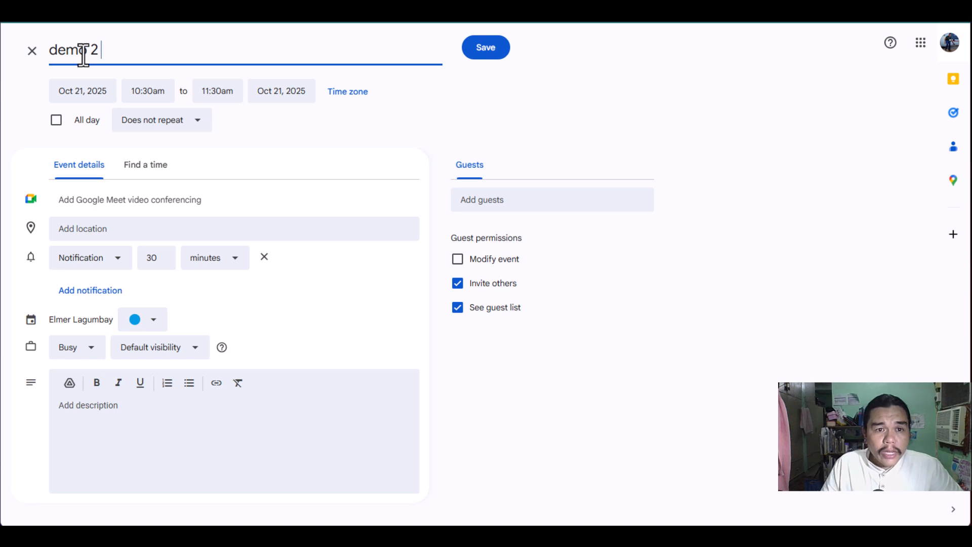
left_click(135, 87)
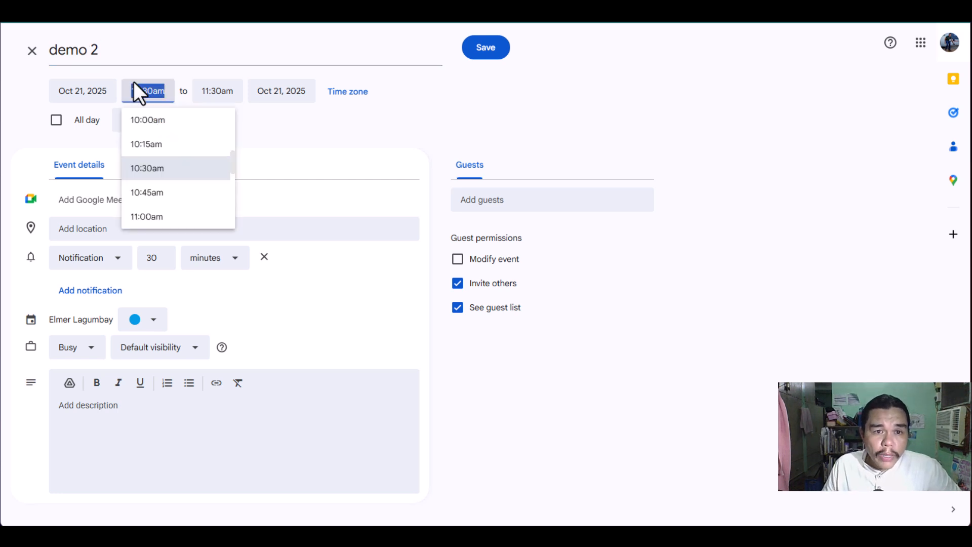
left_click(165, 208)
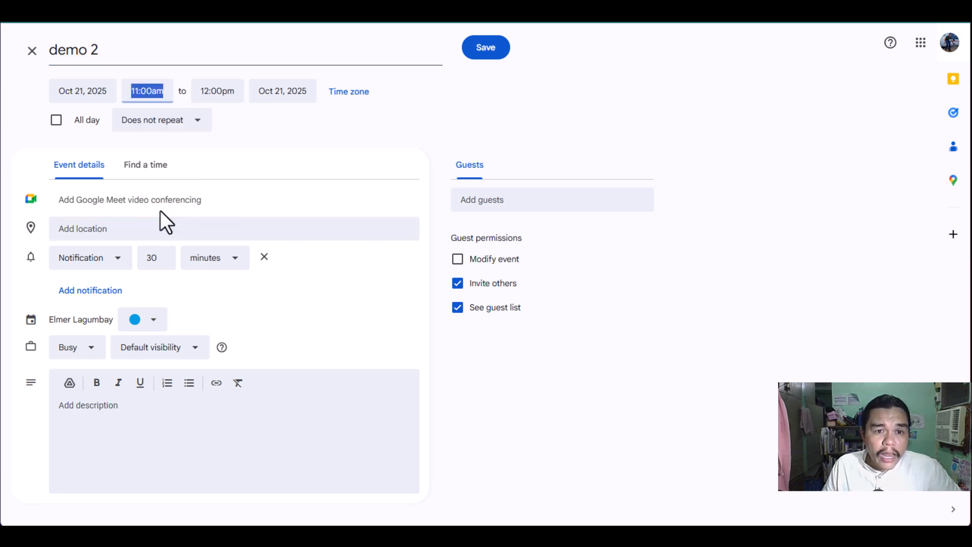
- Make the new event repeat daily with the description "demo2" and save it
left_click(151, 130)
left_click(137, 173)
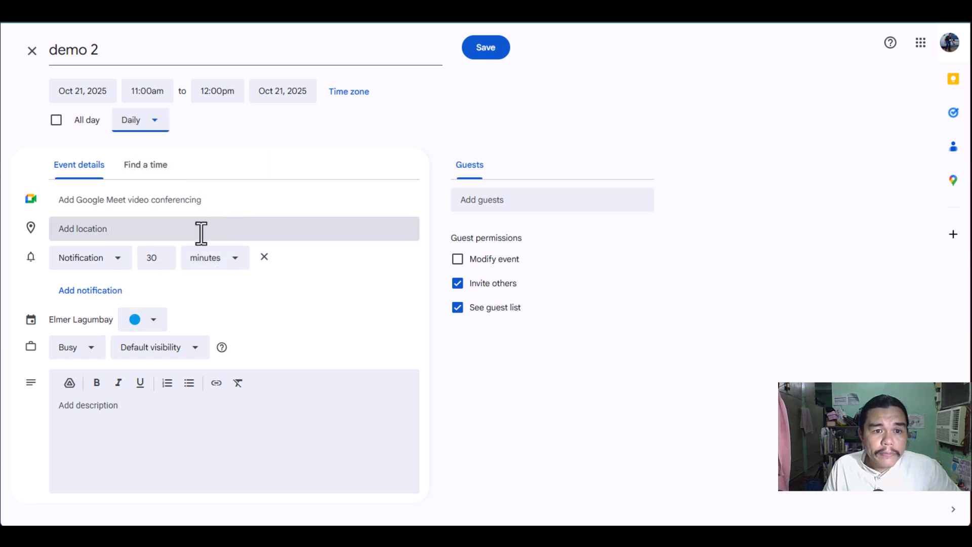
left_click(101, 405)
type("demo2")
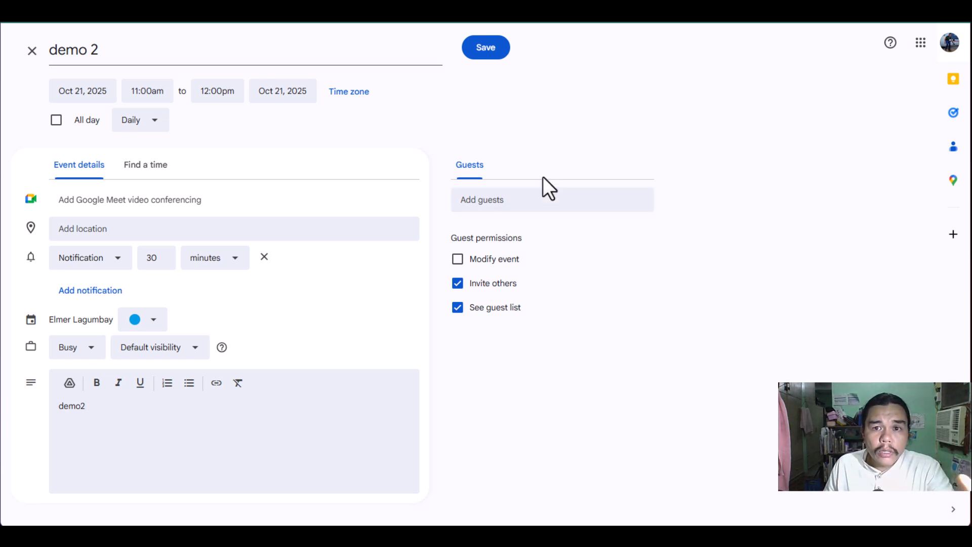
left_click(485, 50)
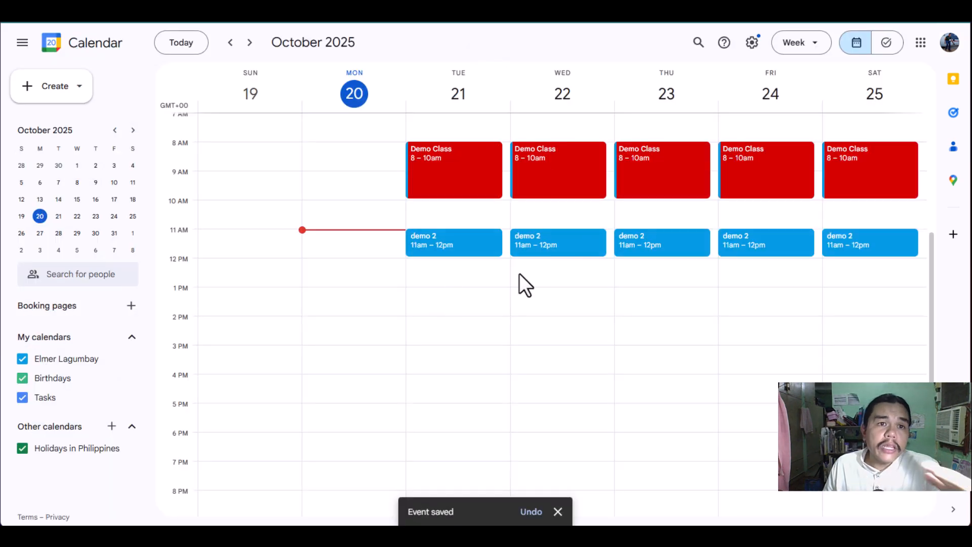